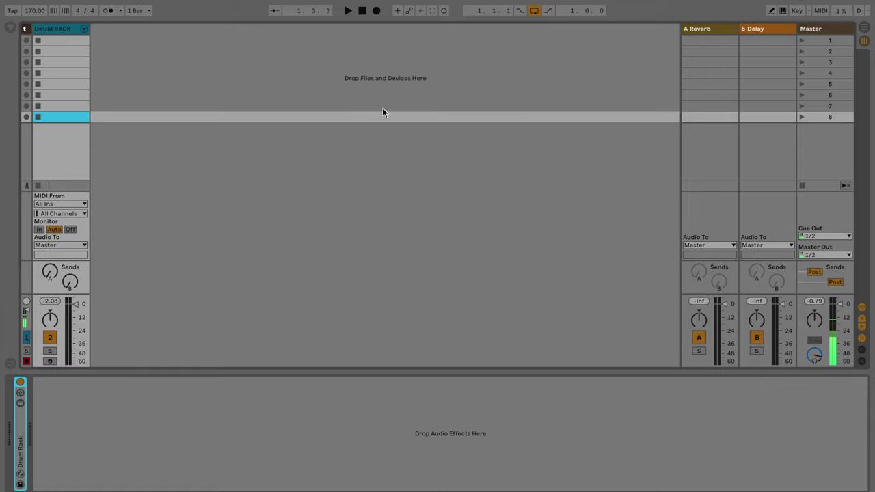
Insert a new MIDI track and load an empty Drum Rack onto it
right_click(163, 63)
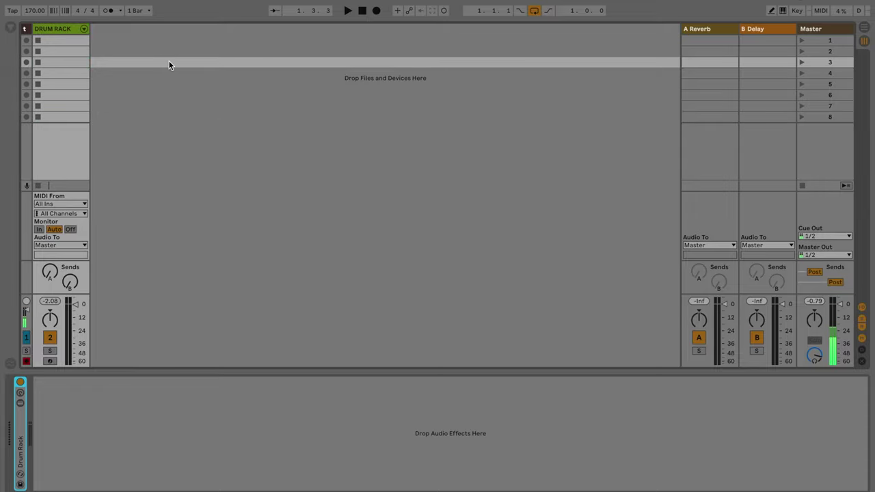
right_click(167, 63)
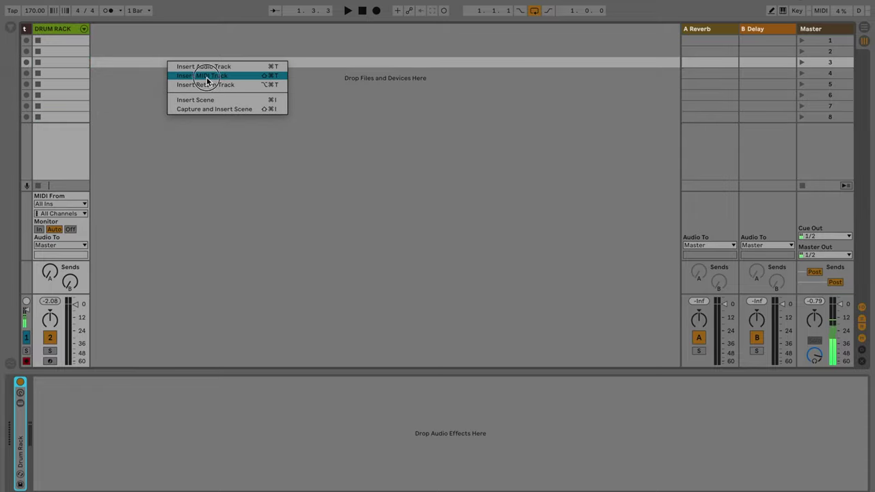
click(204, 74)
click(10, 27)
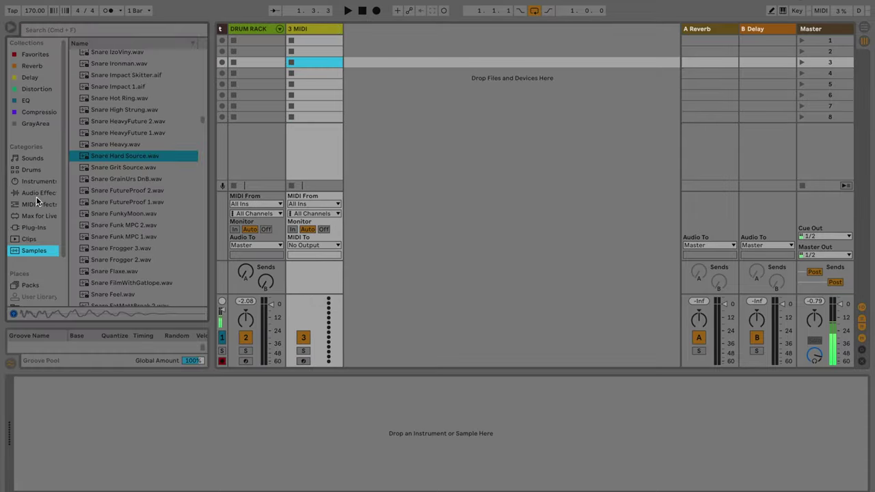
click(34, 168)
drag(114, 67, 301, 28)
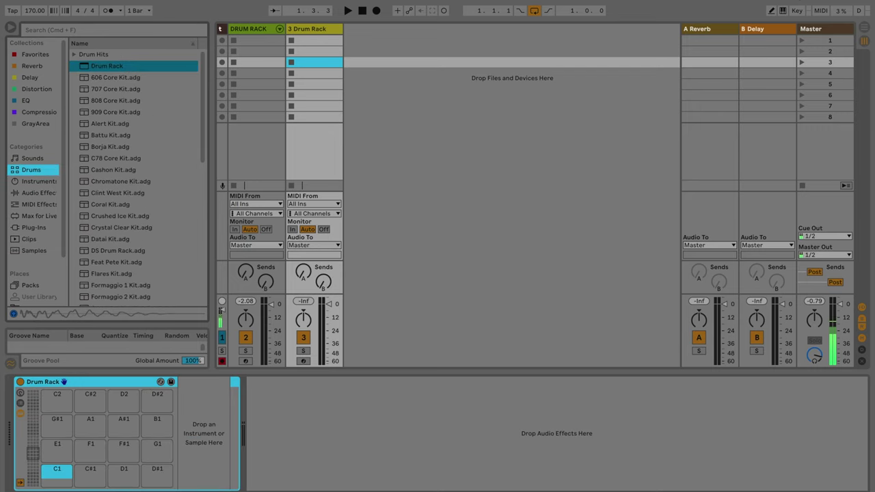
Load the sample Snare Double Slackjaw.wav onto the C#1 pad of the new Drum Rack
click(24, 253)
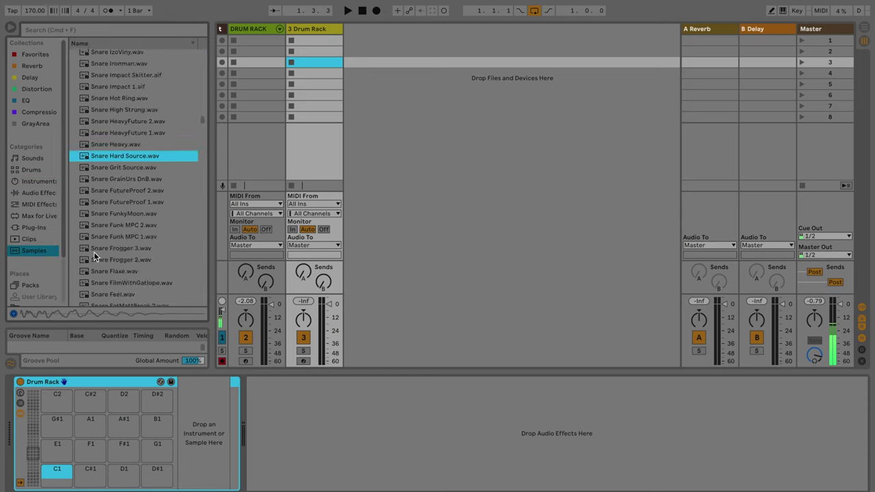
scroll(116, 253, down, 6)
click(123, 186)
drag(123, 187, 91, 472)
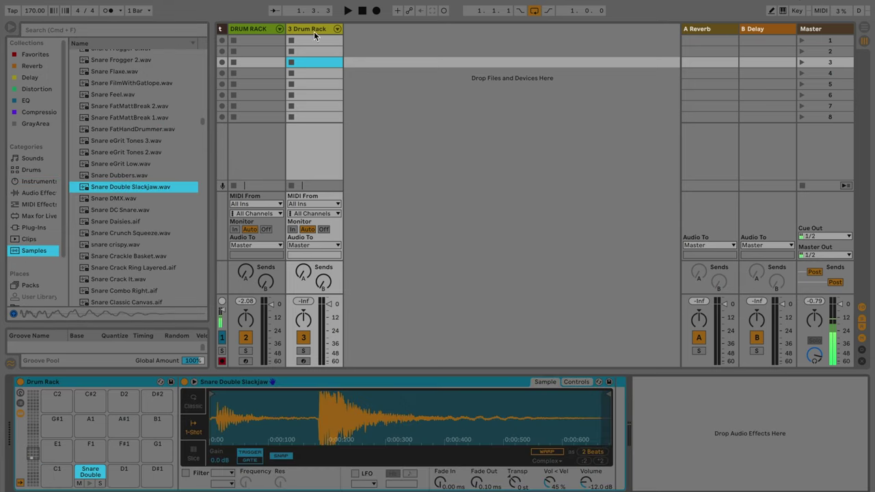
Delete the newly added Drum Rack track
click(314, 30)
key(Delete)
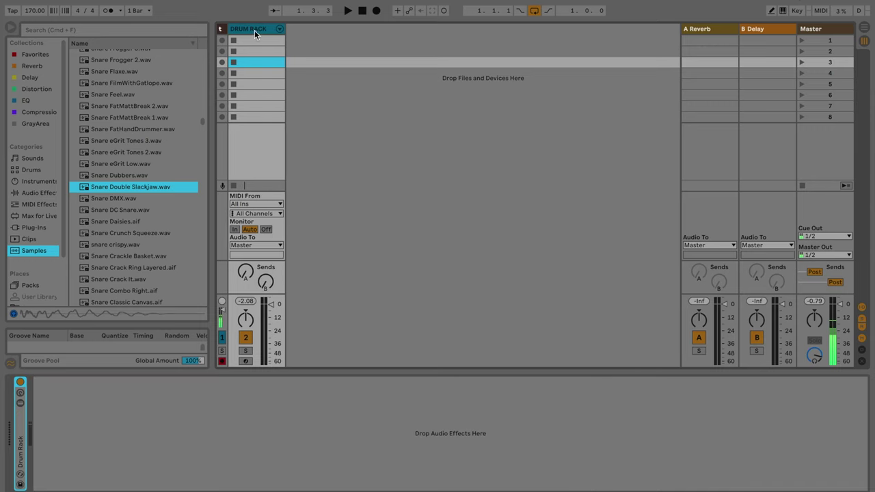
Unfold the existing track's Drum Rack, audition the VEH2 Hard Kicks pad, and fold the device again
double_click(15, 445)
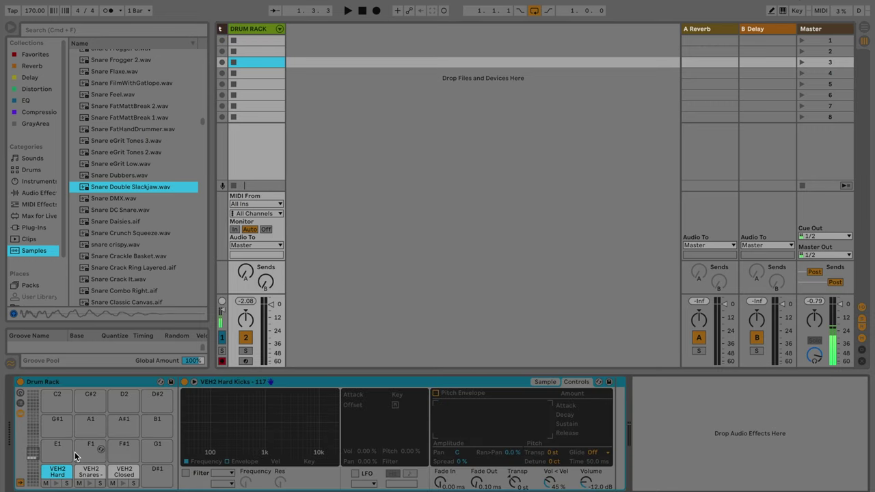
click(57, 483)
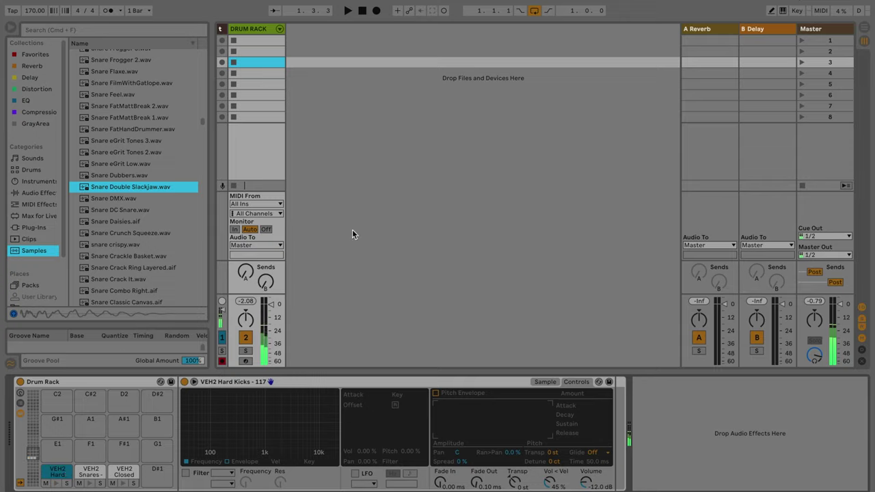
double_click(104, 382)
click(349, 87)
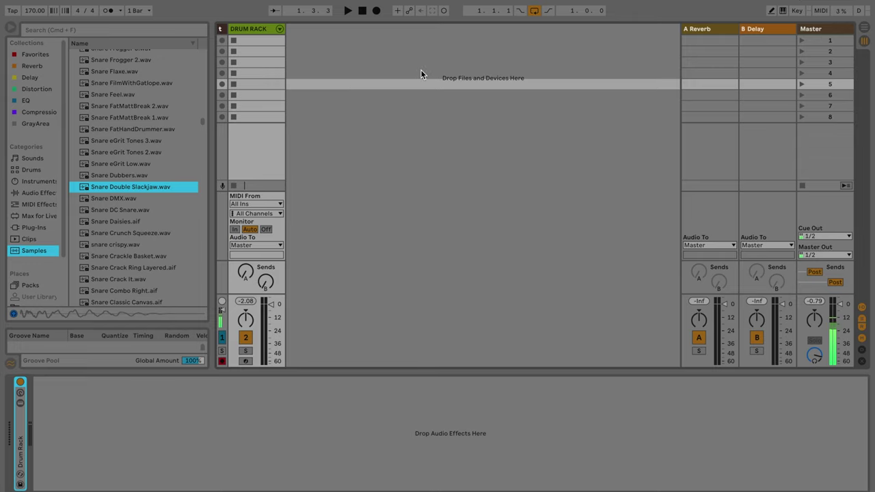
Create a one-bar MIDI clip in the Arrangement on the DRUM RACK track, spanning bar 1 to bar 2
key(Tab)
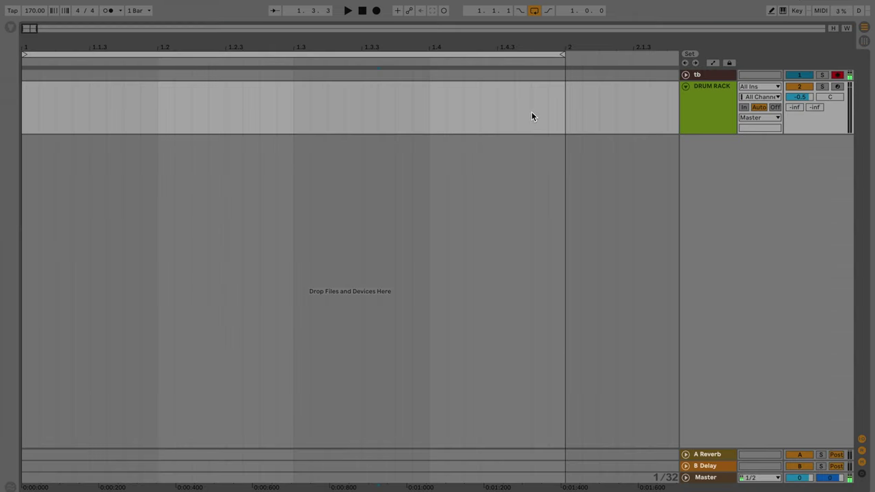
drag(564, 106, 2, 140)
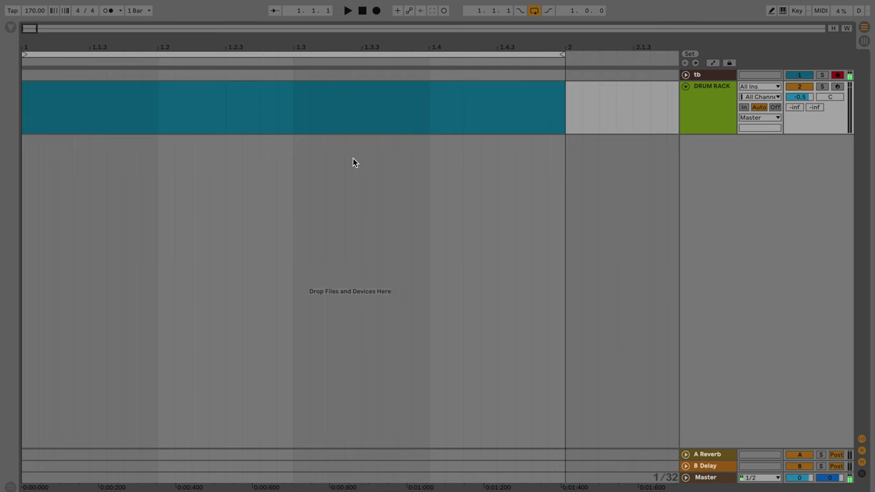
key(ctrl+shift+m)
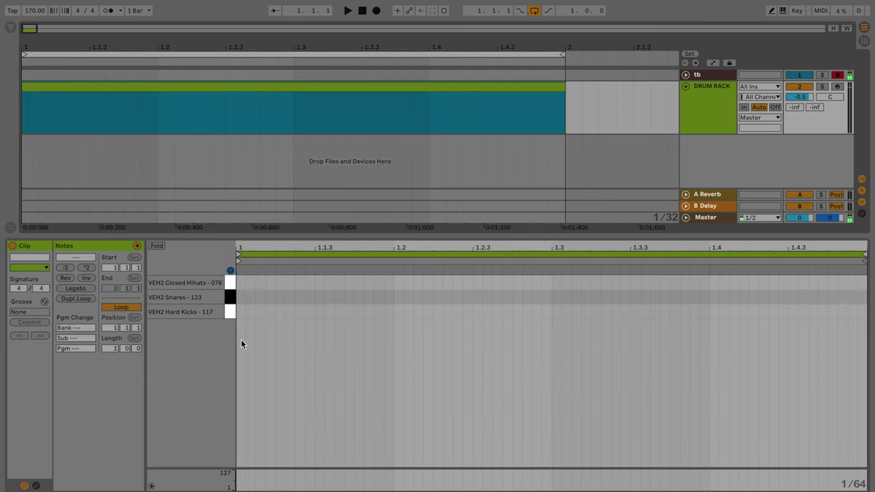
click(233, 282)
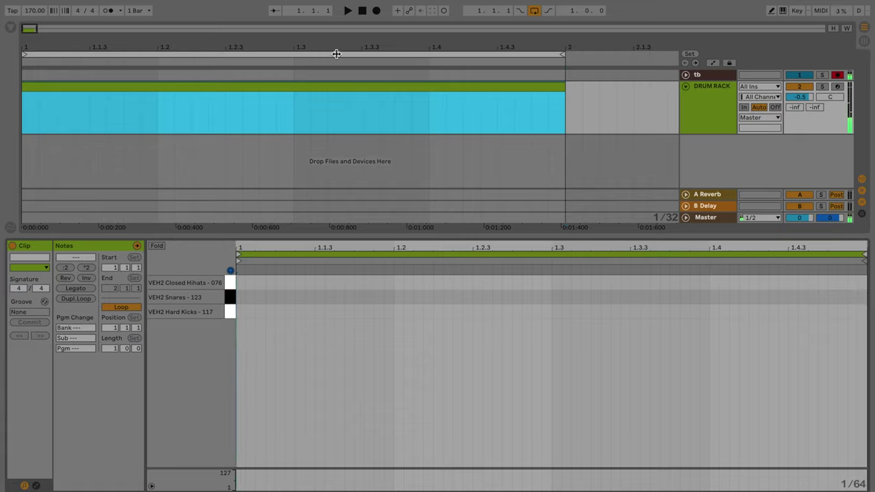
Set the project tempo to 172 BPM
click(34, 11)
key(Up)
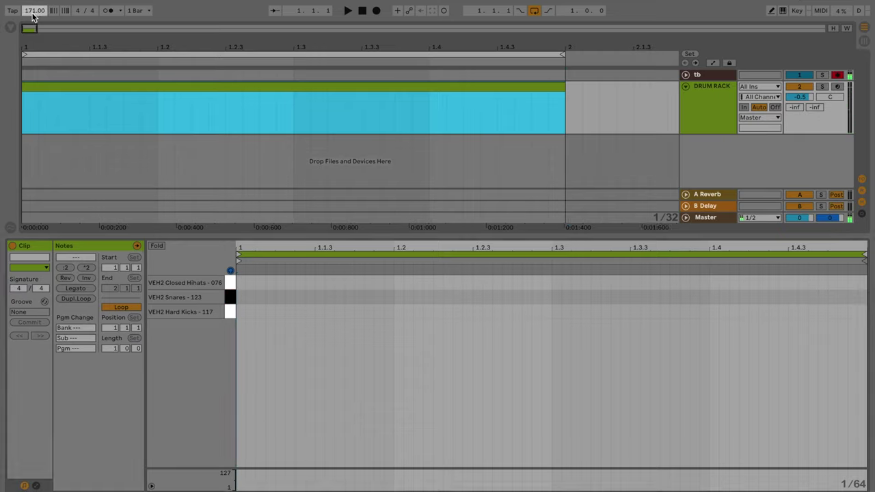
drag(33, 13, 33, 8)
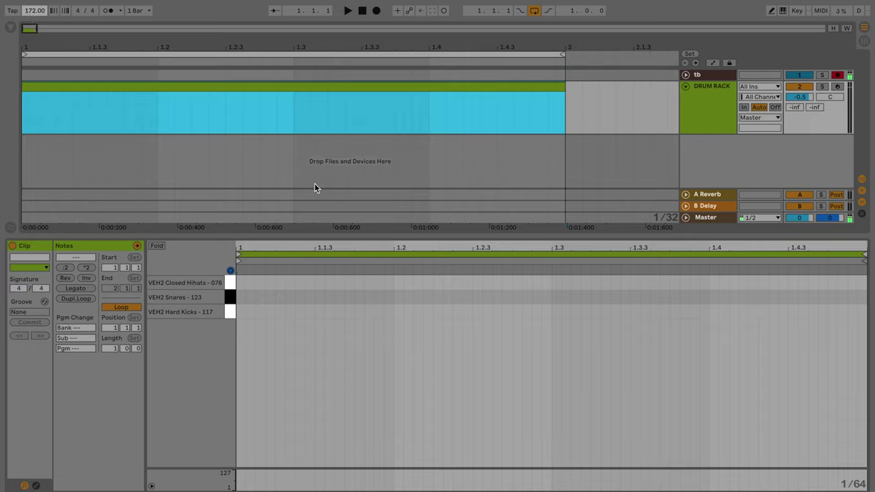
Using a fixed 1/16 note grid, add Hard Kicks notes at 1, 1.2, 1.3.3 and 1.4, and play the clip back
right_click(321, 300)
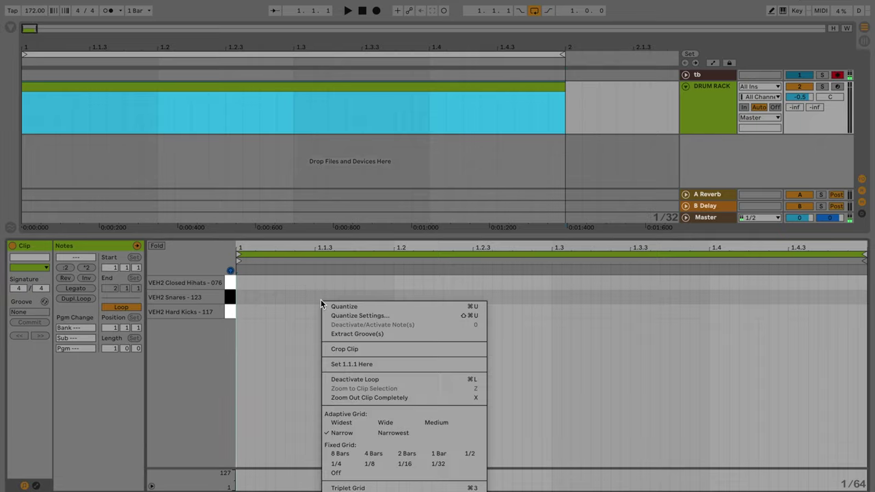
click(409, 465)
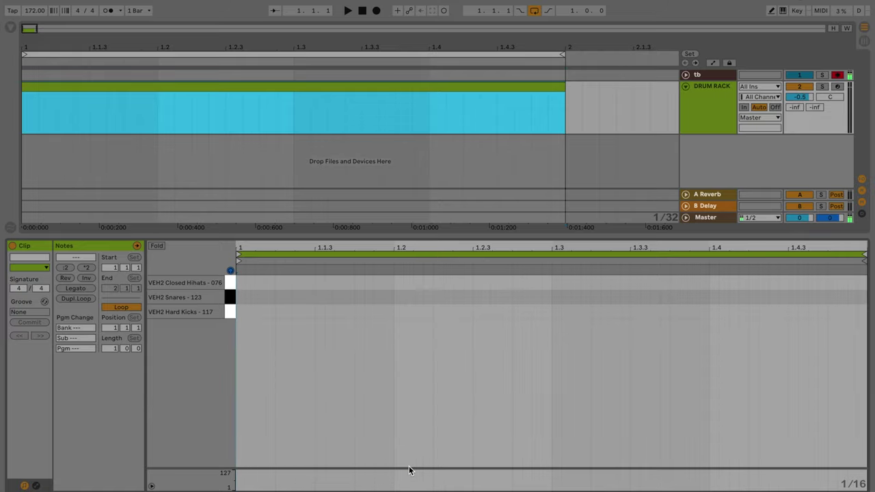
double_click(252, 312)
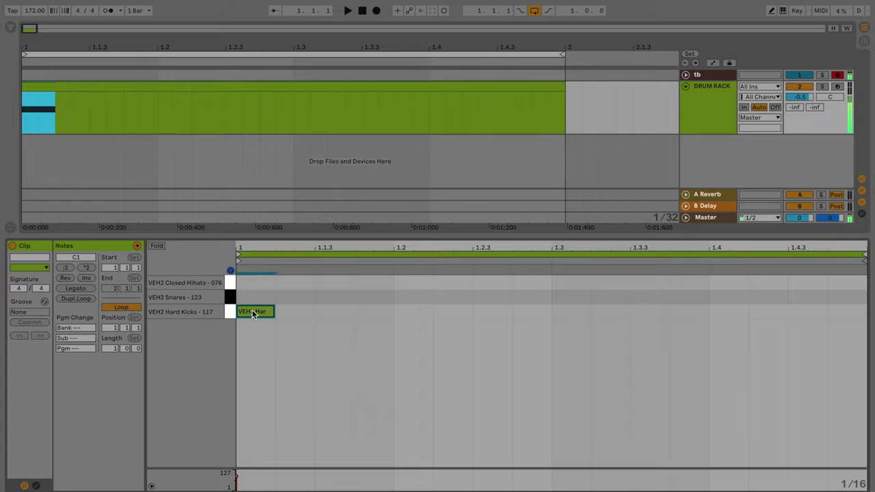
double_click(415, 312)
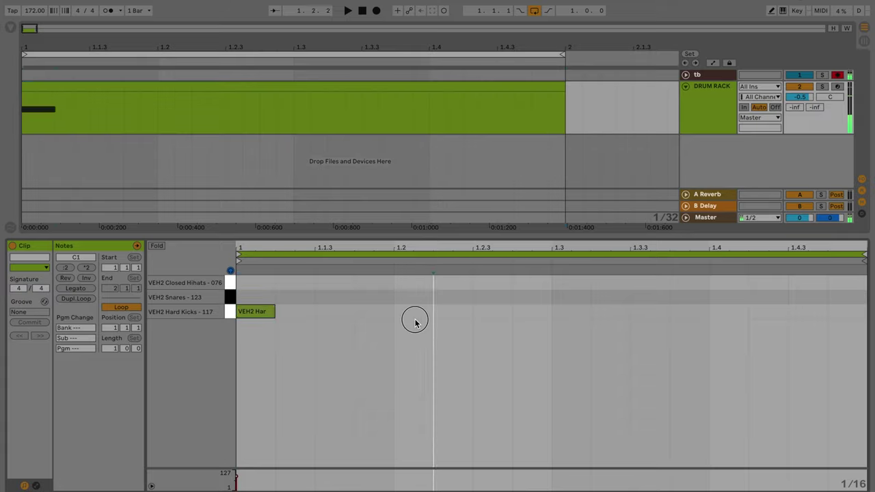
double_click(650, 313)
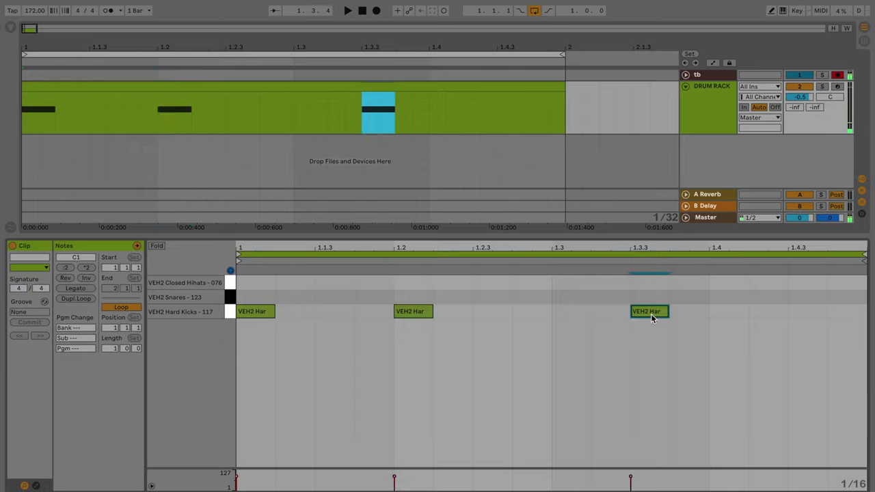
double_click(727, 312)
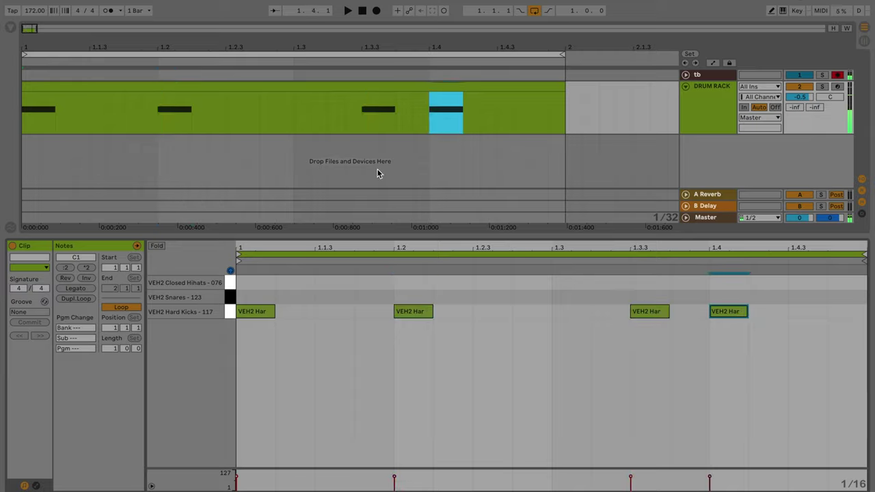
click(393, 89)
key(space)
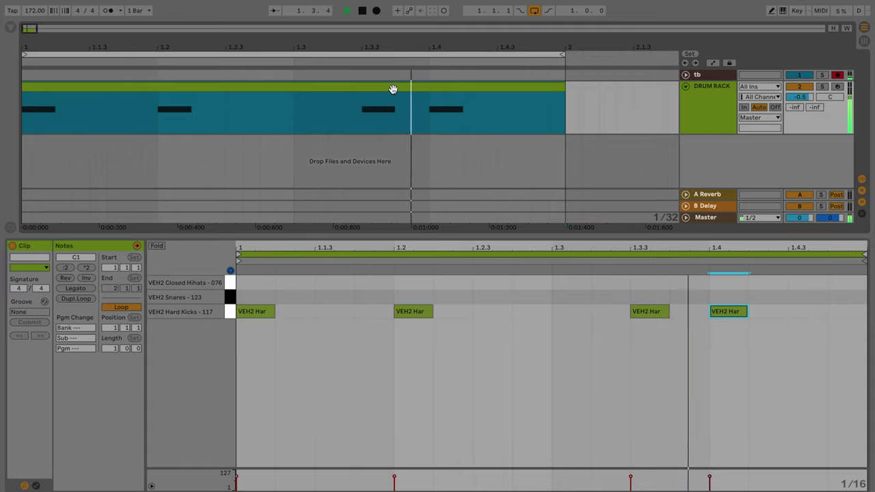
key(space)
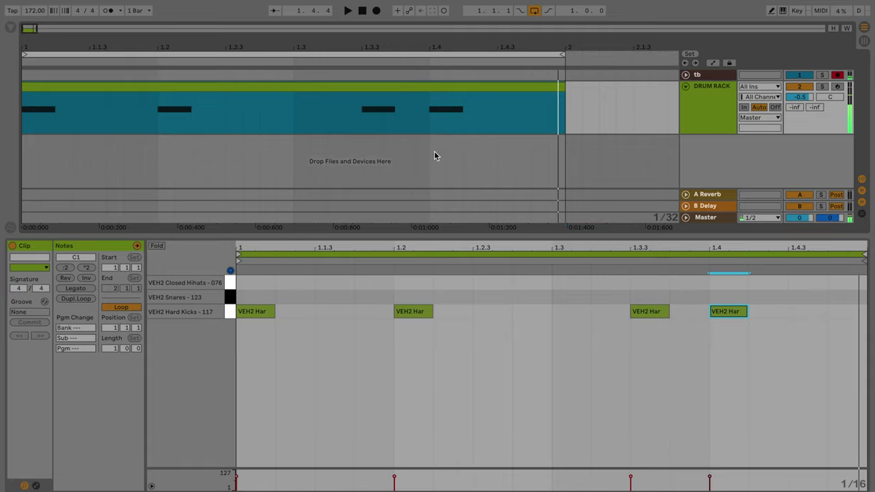
Add VEH2 Snares notes at 1.2 and 1.4, and play the pattern back
double_click(418, 296)
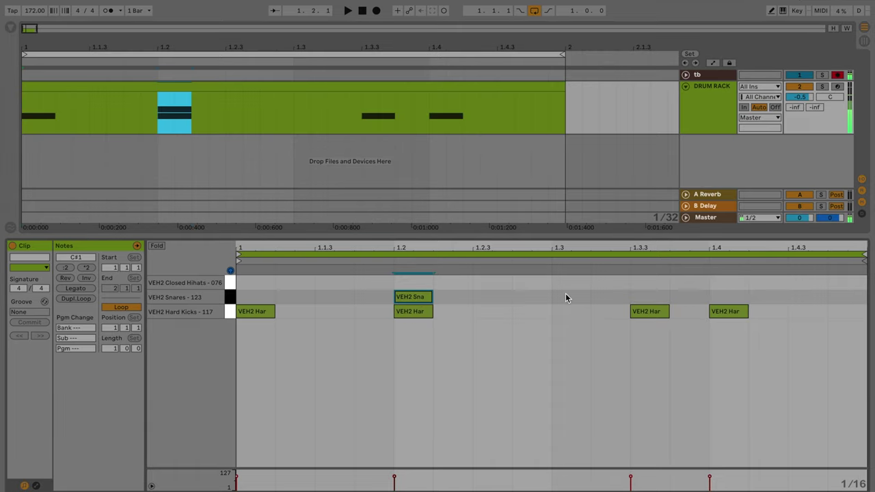
double_click(723, 297)
key(space)
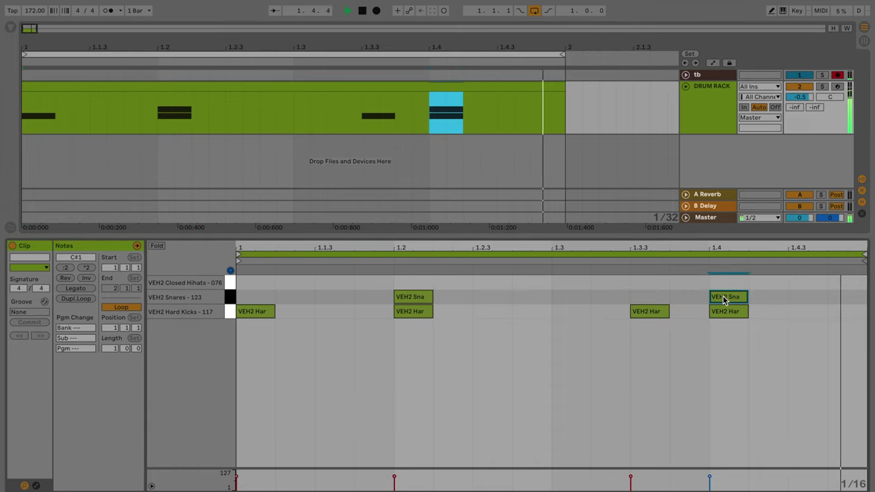
key(space)
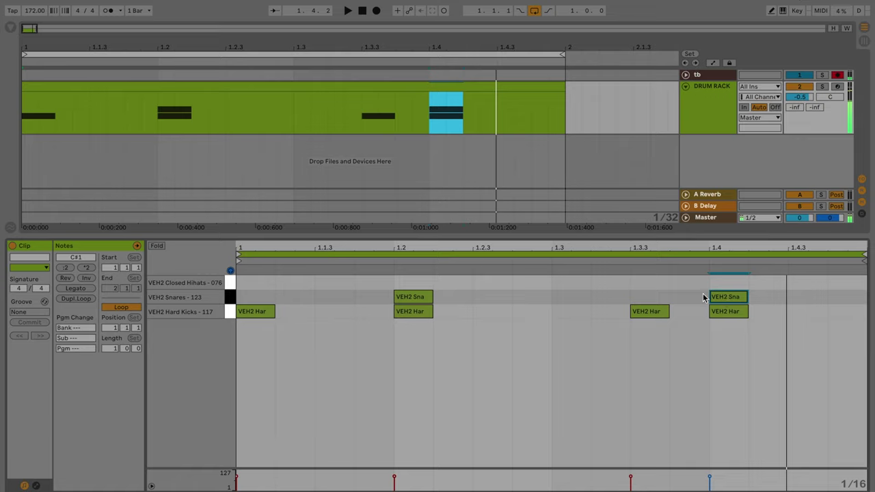
Fill the first beat with four consecutive 1/16 Closed Hihats notes
double_click(254, 282)
double_click(293, 283)
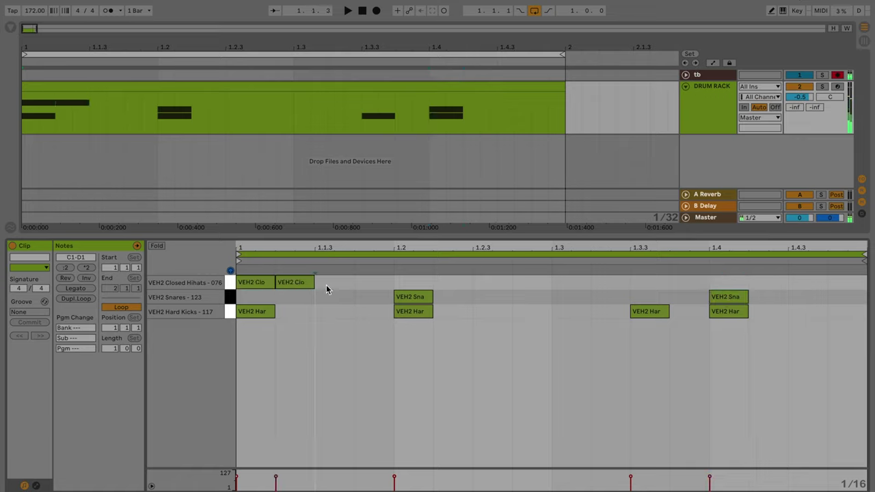
double_click(326, 283)
double_click(359, 283)
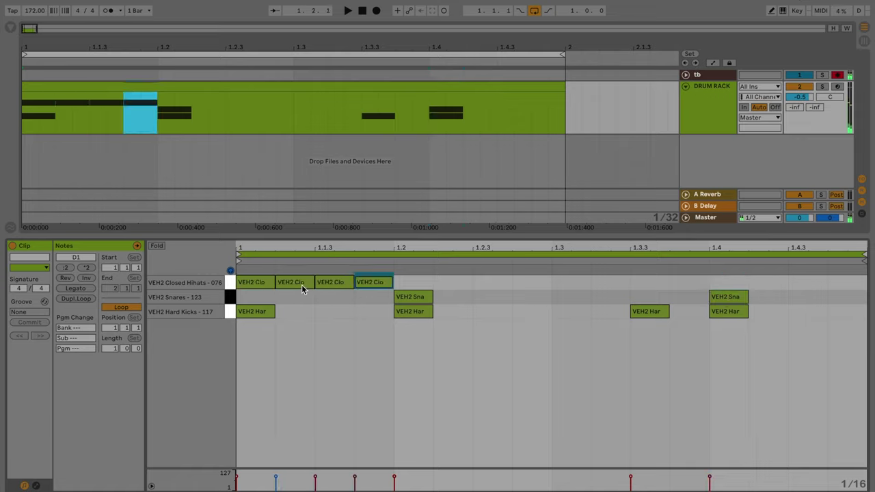
Lower the velocities of the second, third and fourth closed hi-hat notes, making the third the softest
click(276, 478)
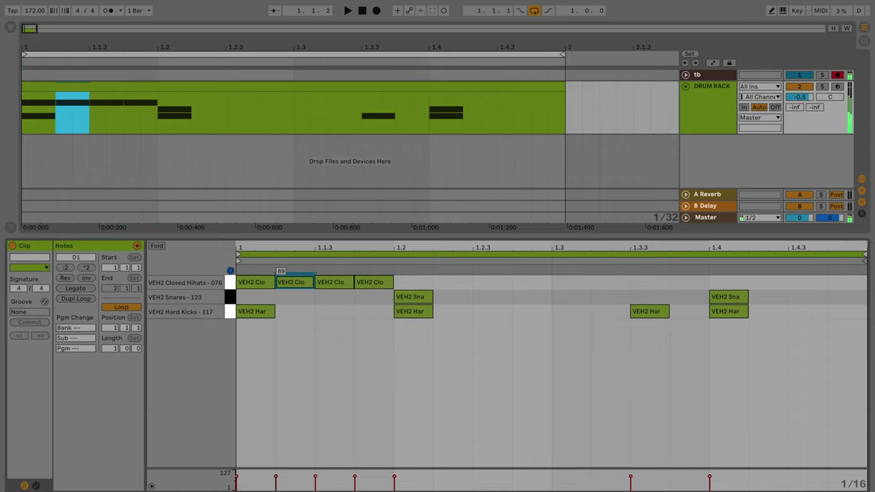
click(315, 478)
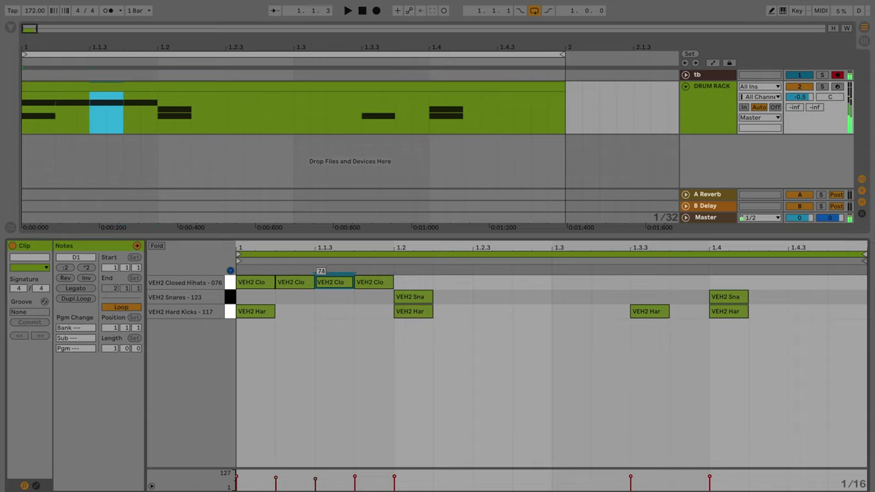
click(355, 479)
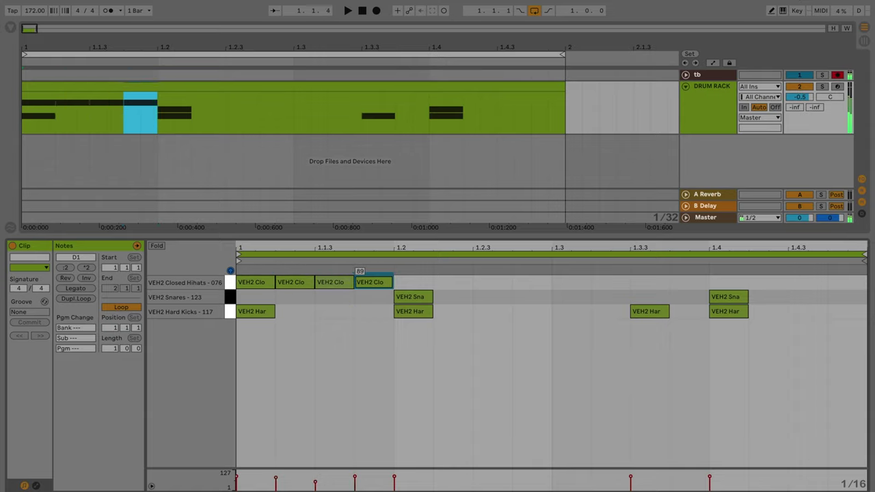
Select the four first-beat Closed Hihats notes and duplicate them three times to fill the rest of the bar
click(397, 287)
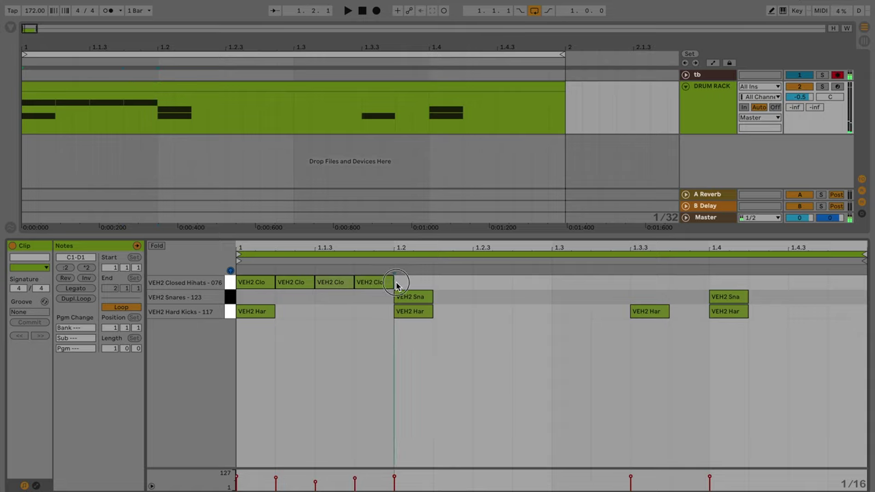
click(390, 281)
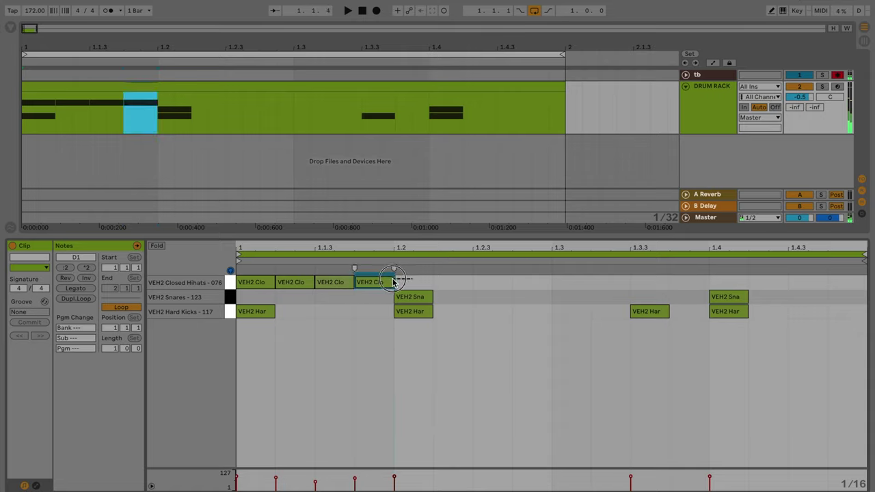
click(397, 283)
click(375, 283)
shift+click(345, 282)
shift+click(296, 289)
shift+click(277, 286)
shift+click(266, 284)
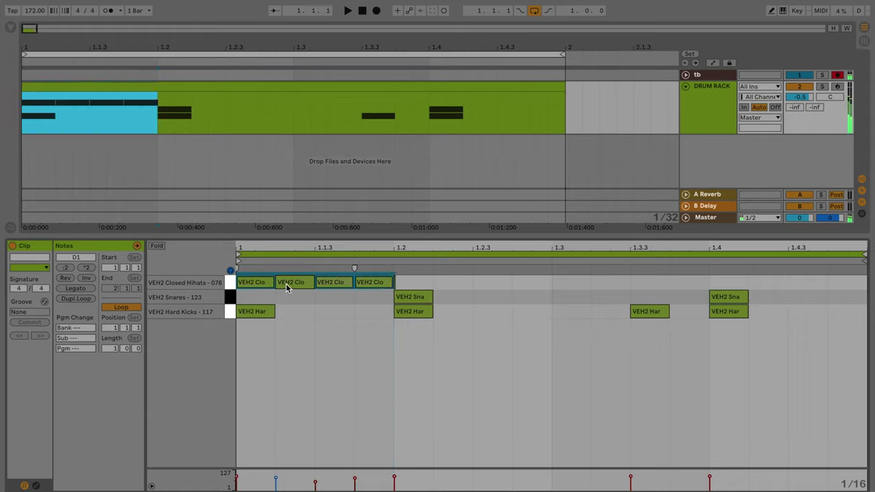
shift+click(296, 288)
key(ctrl+d)
key(ctrl+d)
key(ctrl+d)
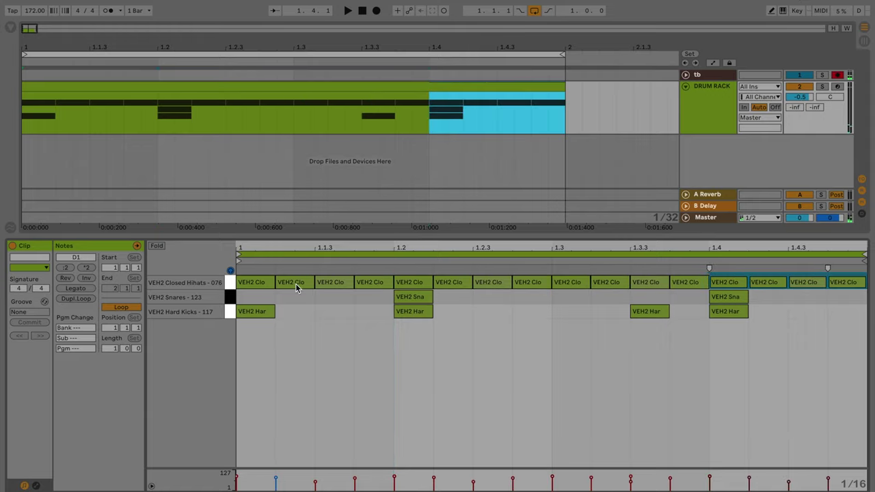
Play back the drum clip to hear the full bar with the hi-hats
click(283, 86)
key(space)
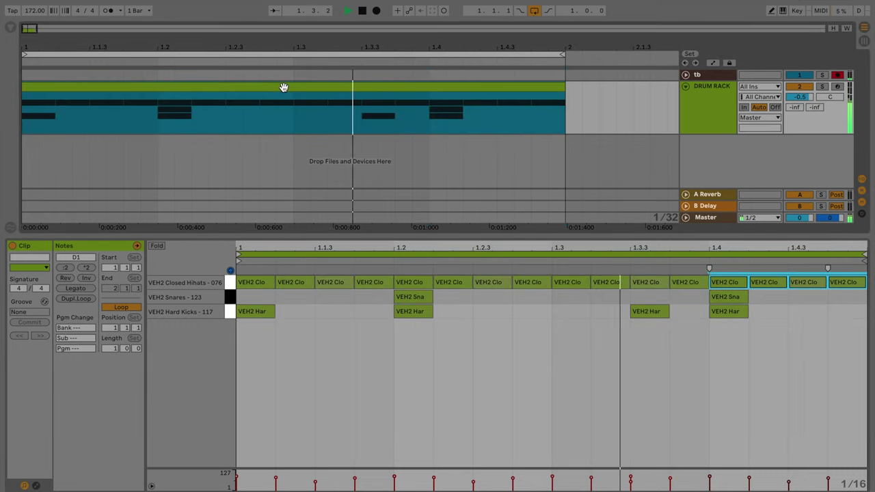
key(space)
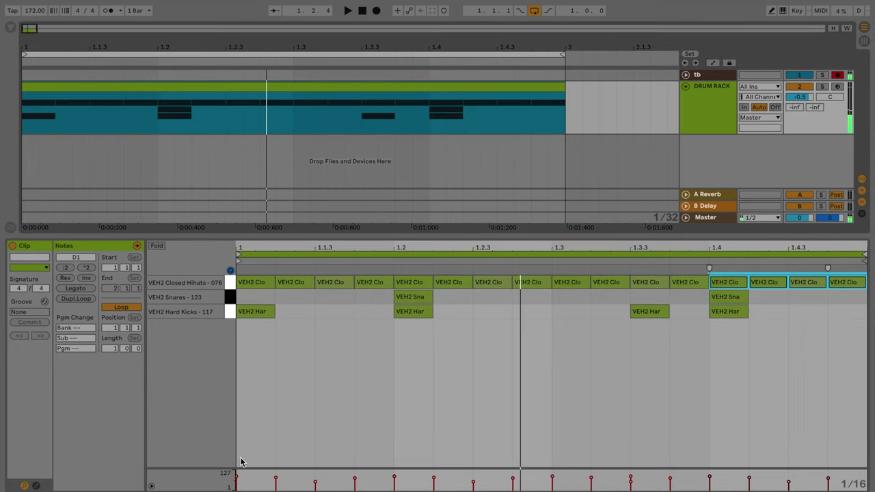
Slightly adjust the velocities of the Hard Kicks notes at 1 and 1.3.3, and play the clip back
click(253, 313)
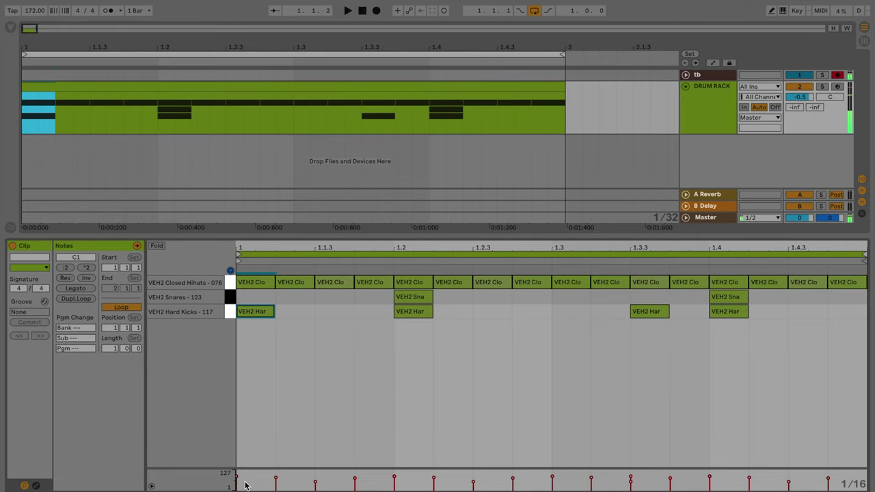
drag(237, 477, 237, 478)
click(653, 316)
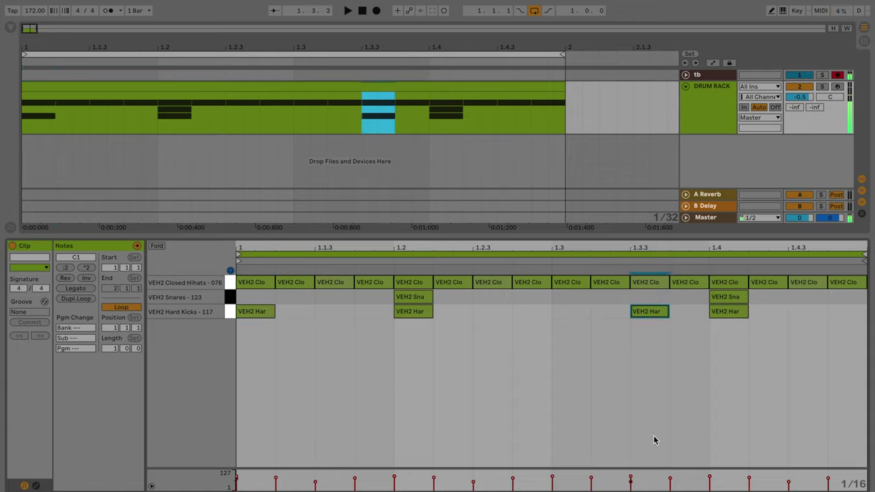
drag(630, 466, 630, 476)
click(203, 83)
key(space)
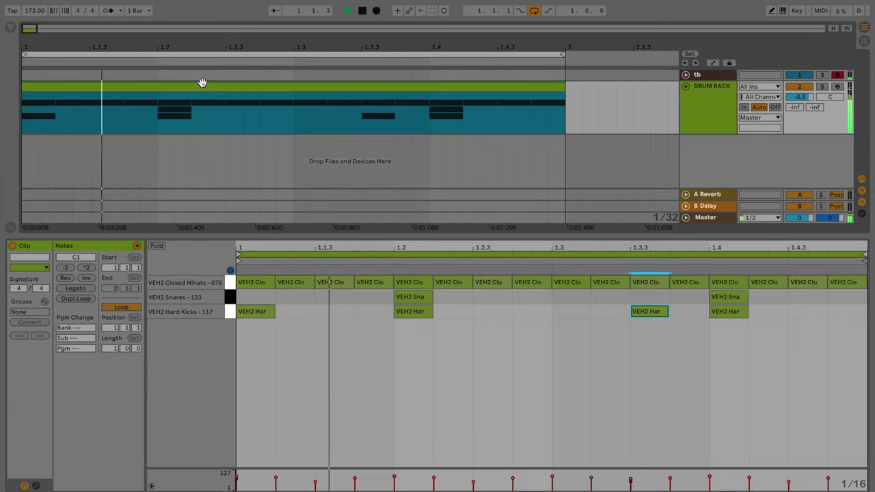
key(space)
click(255, 282)
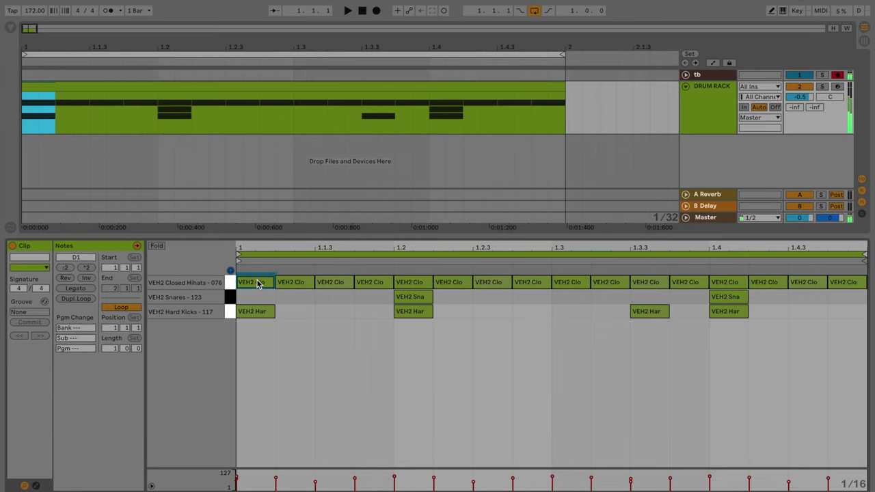
shift+click(296, 283)
shift+click(343, 286)
Show the DRUM RACK track's devices and unfold the Drum Rack and its VEH2 Closed Hihats sampler controls
click(696, 106)
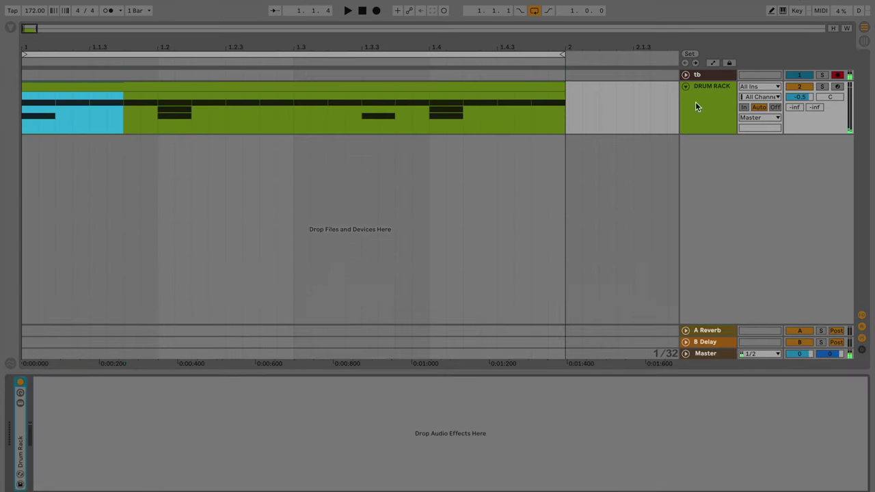
double_click(20, 424)
click(121, 471)
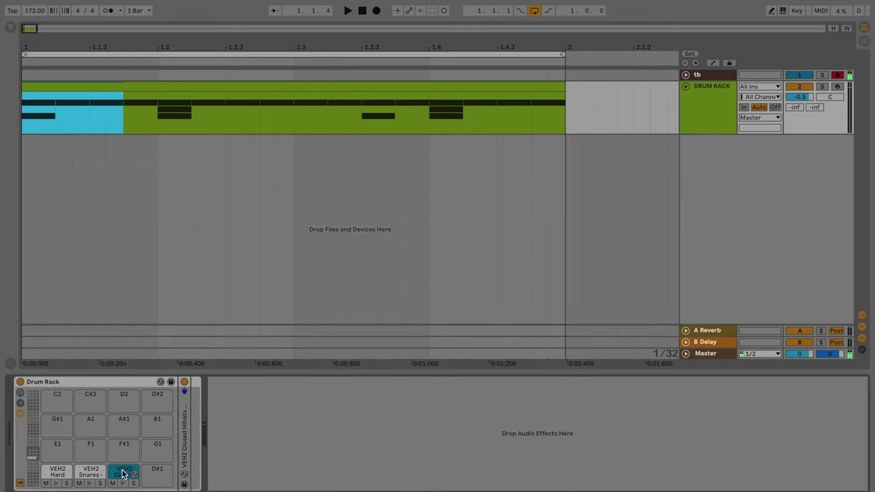
click(124, 483)
double_click(124, 476)
double_click(124, 476)
click(21, 415)
double_click(185, 439)
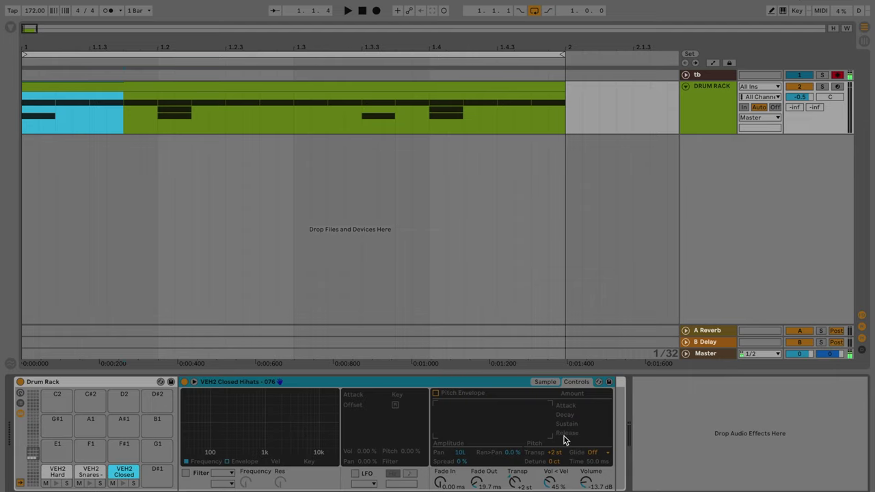
Lower the VEH2 Closed Hihats sampler volume to -20.0 dB and play the pattern back
drag(584, 485, 584, 489)
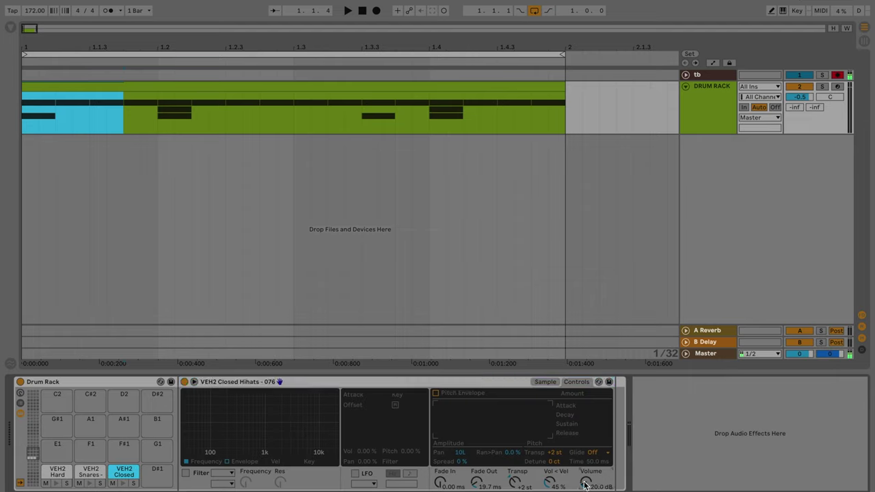
key(space)
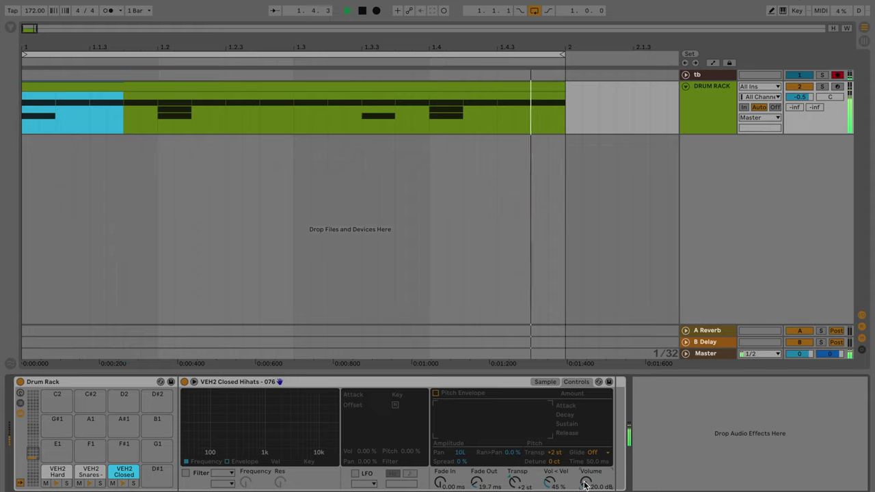
key(space)
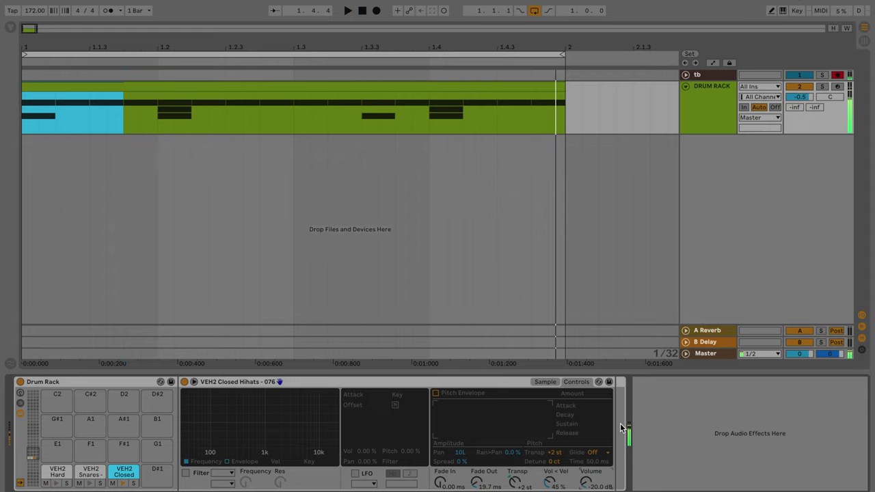
click(626, 373)
double_click(720, 102)
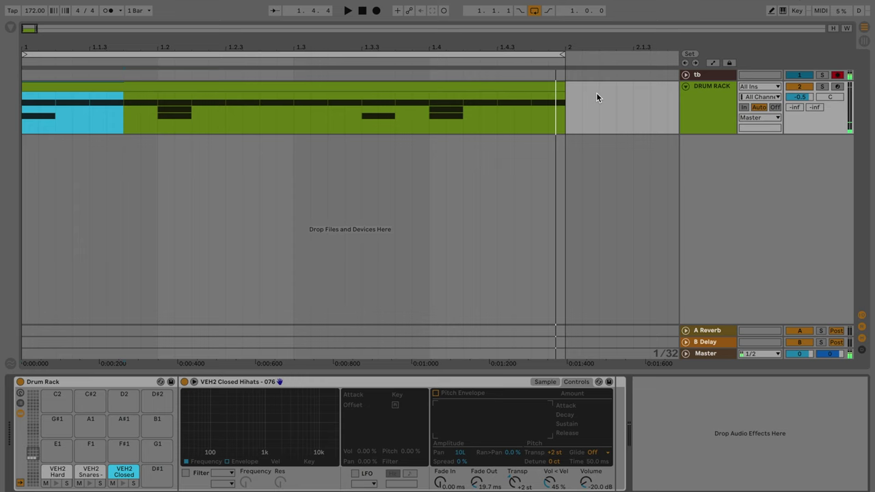
Show the browser and load FF Pro-R from the Reverb collection onto the DRUM RACK track
click(10, 28)
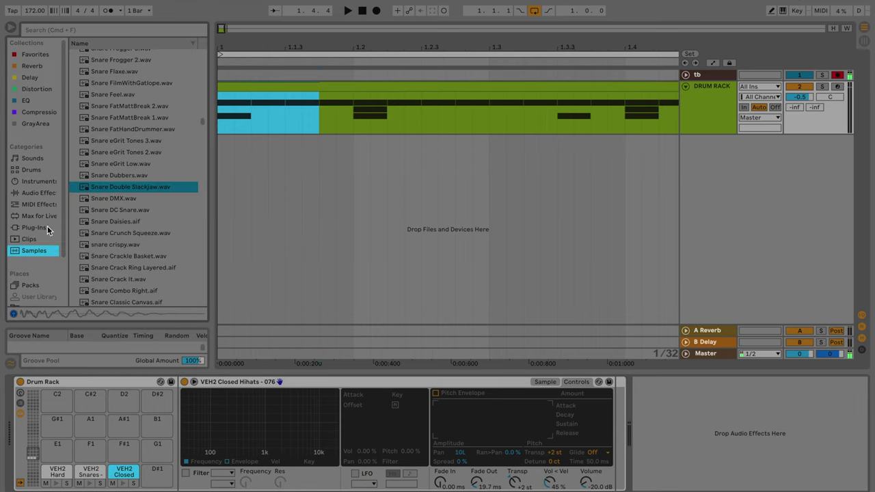
click(32, 66)
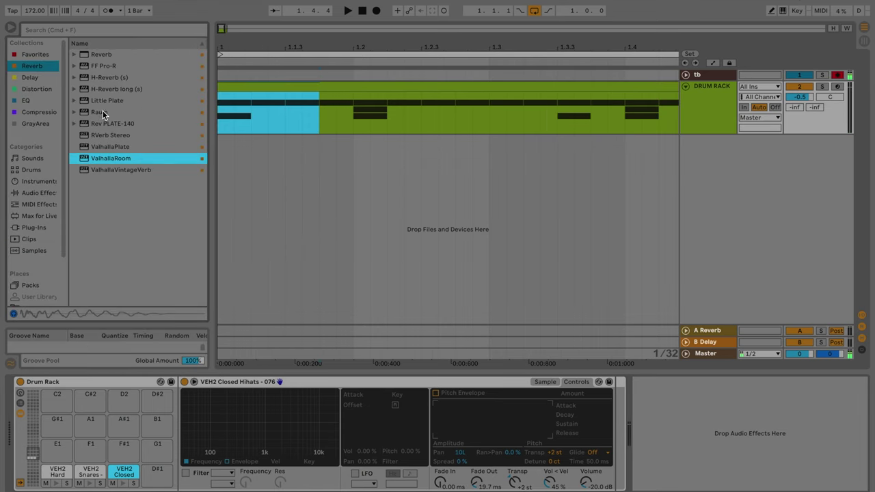
double_click(106, 65)
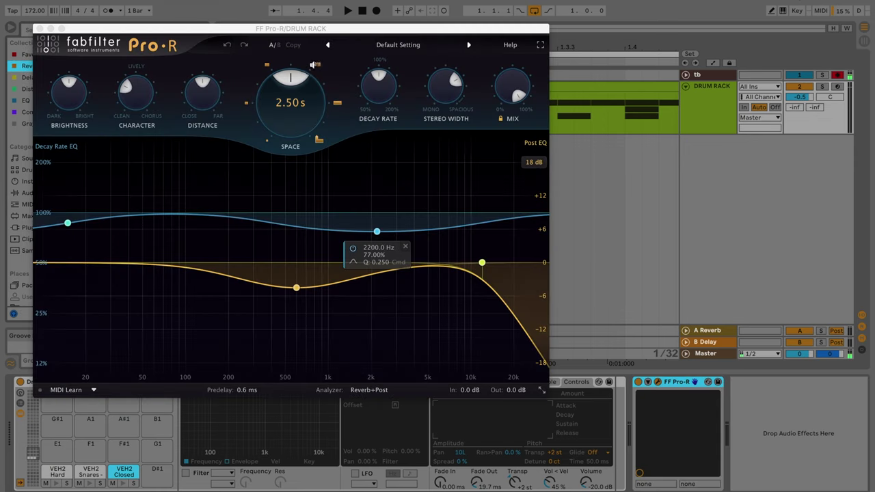
Reduce the Pro-R reverb's Mix and, during playback, shorten its Space to about 0.80 s
drag(513, 88, 487, 203)
key(space)
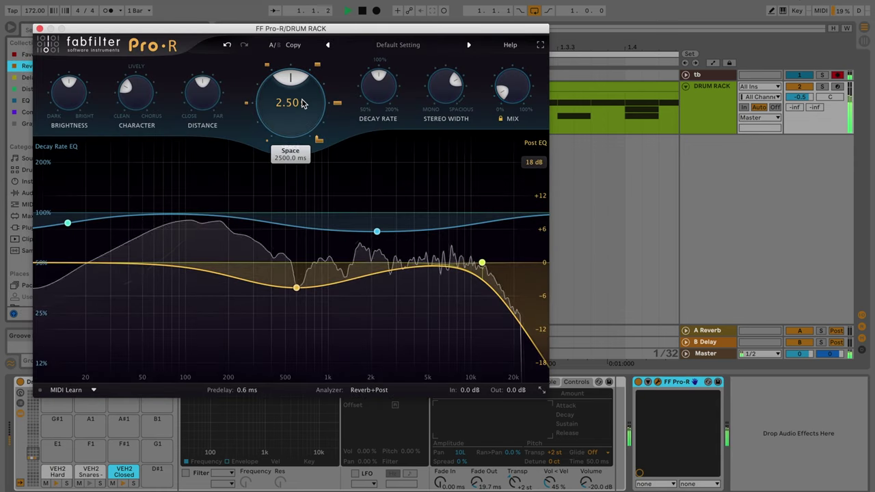
drag(296, 98, 314, 146)
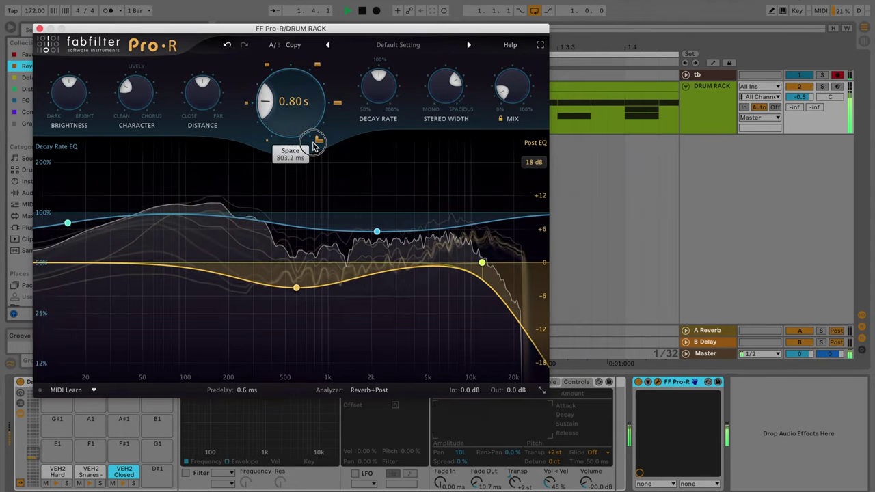
Close the Pro-R window, stop playback and delete the FF Pro-R device from the DRUM RACK track
click(40, 29)
key(space)
key(Delete)
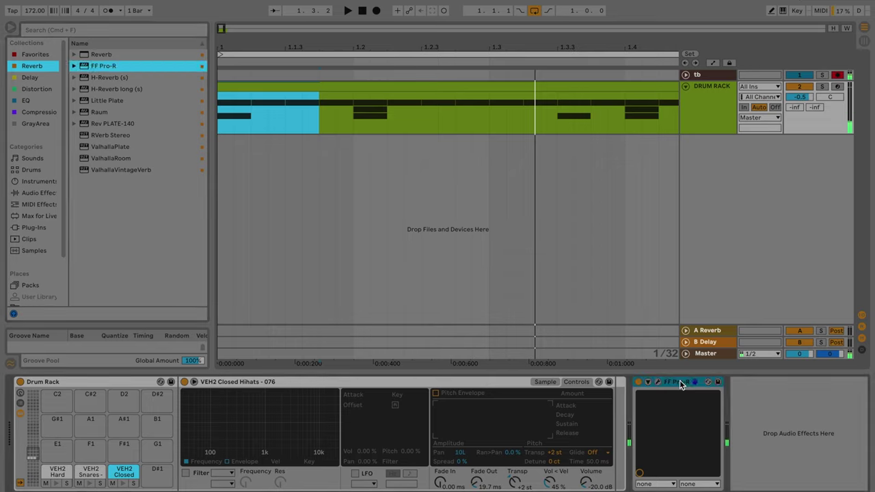